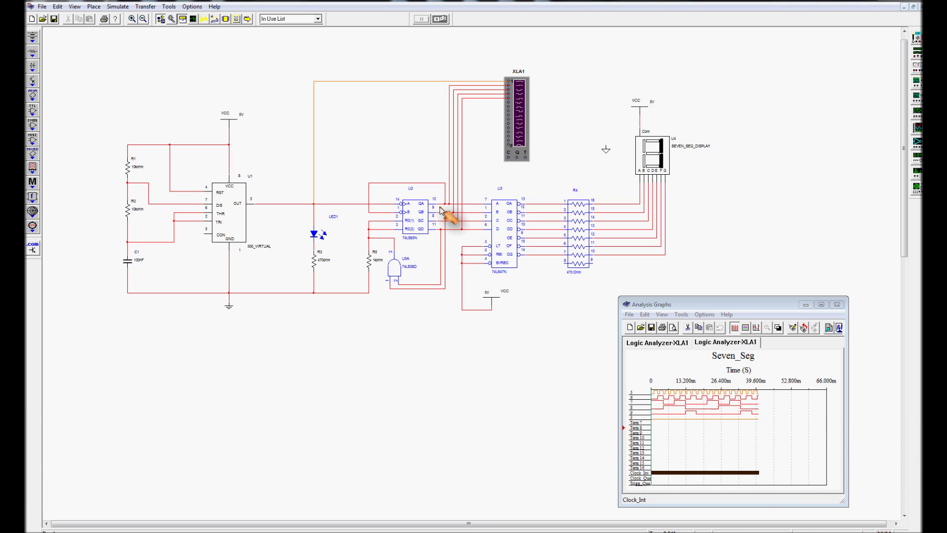
Drag the Analysis Graphs window a little higher over the schematic.
left_click_drag(696, 305, 699, 291)
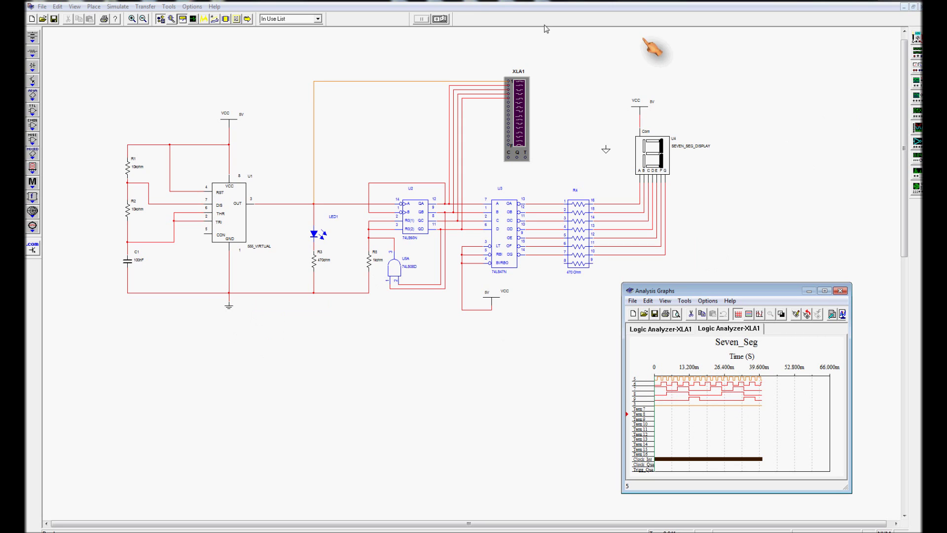
Run the simulation until the Seven_Seg traces extend to about 92 ms, then halt it.
left_click(445, 20)
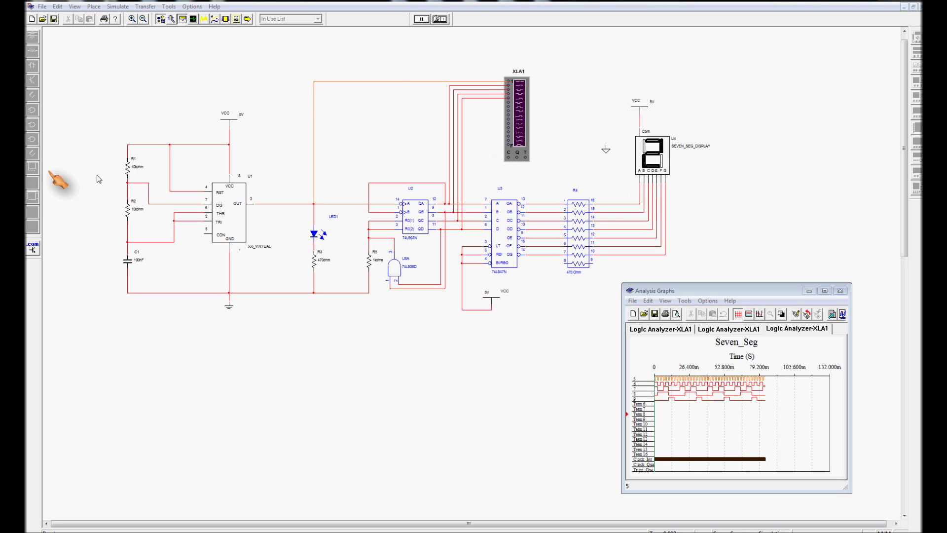
left_click(439, 19)
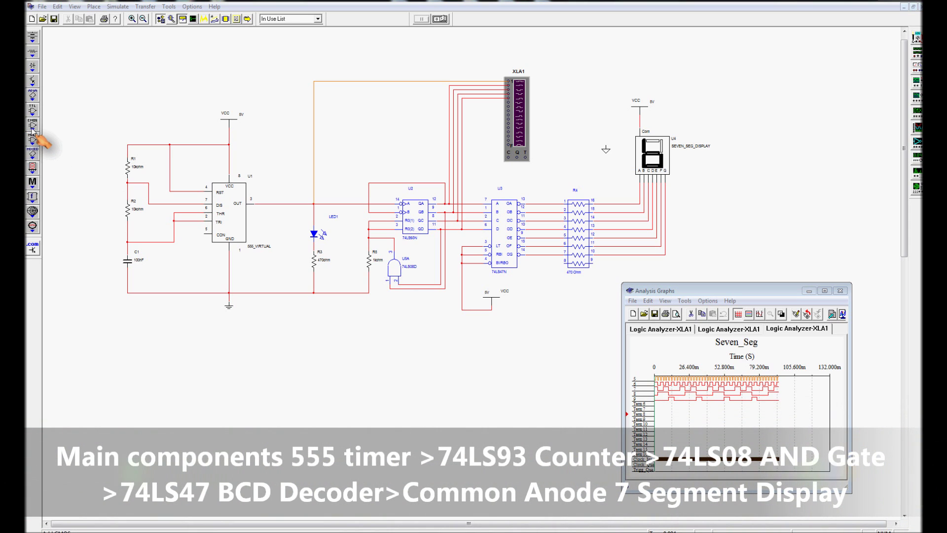
Browse the 74LS family in the TTL bin and close it without adding a part.
left_click(33, 110)
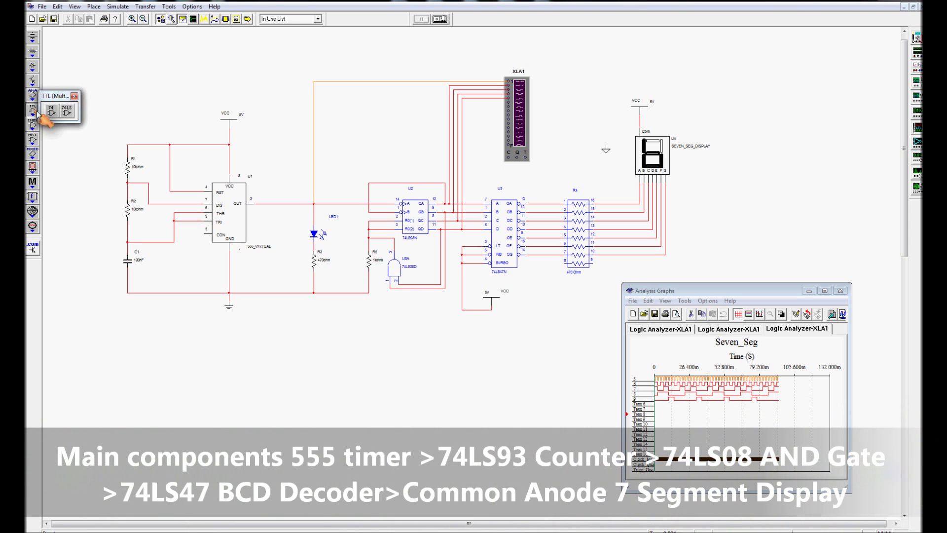
left_click(67, 113)
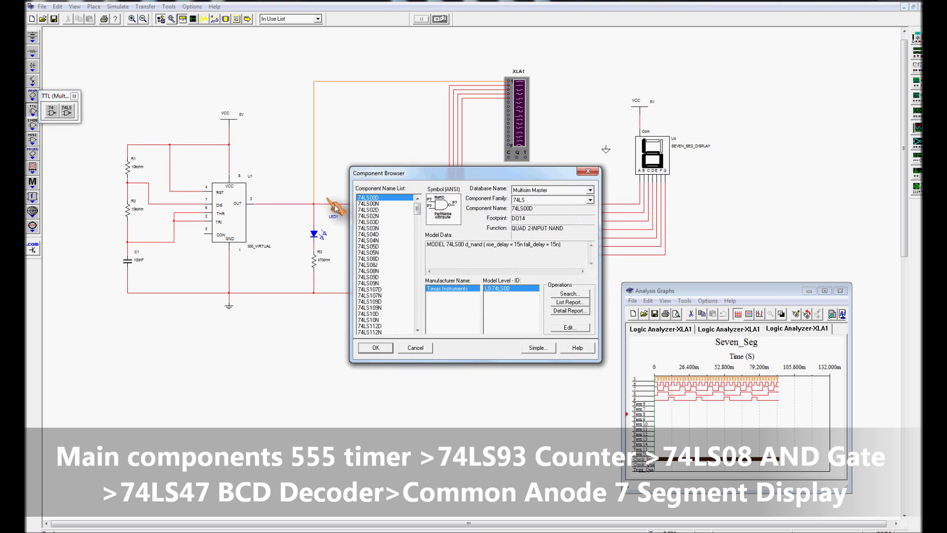
mouse_move(417, 201)
left_mouse_down()
mouse_move(417, 267)
mouse_move(419, 207)
left_mouse_up()
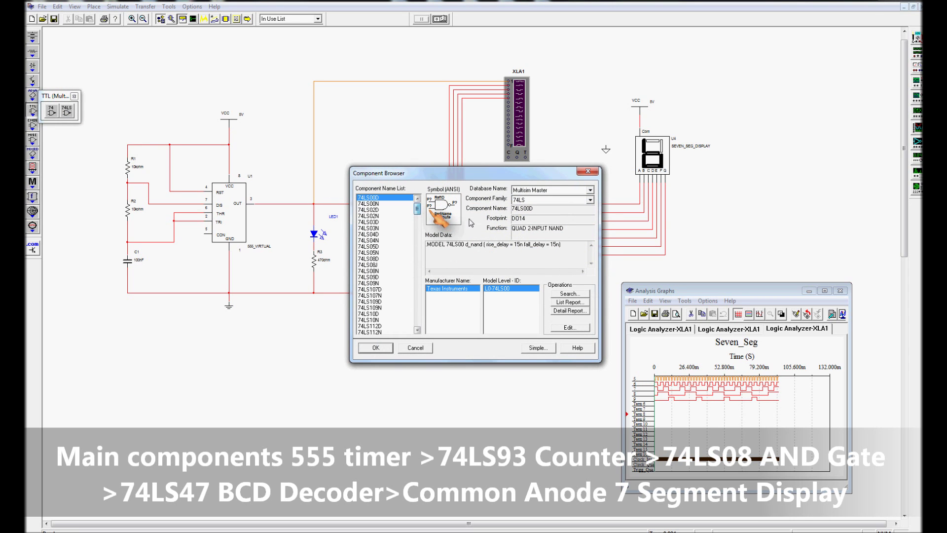
left_click(587, 172)
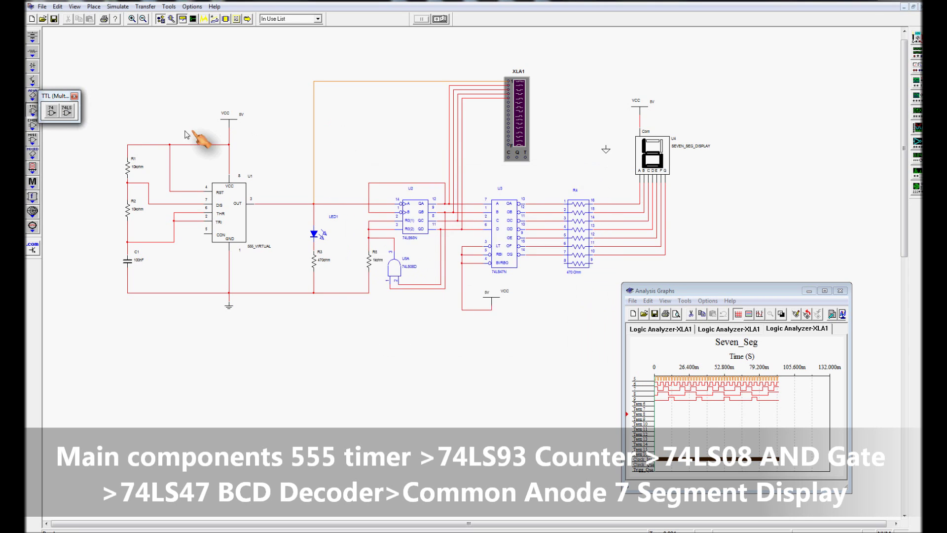
left_click(74, 96)
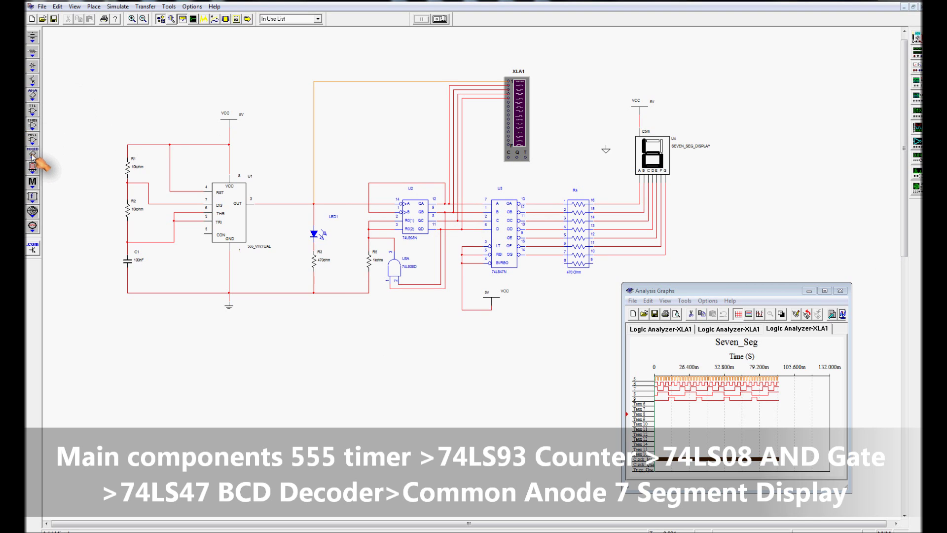
Look through the Mixed-signal bin, then bring up the Indicators bin.
left_click(32, 155)
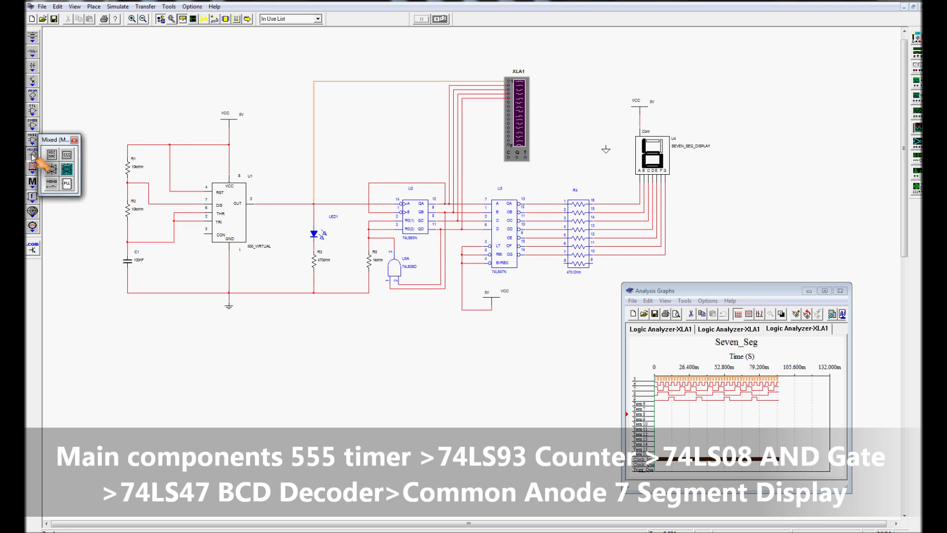
left_click(75, 140)
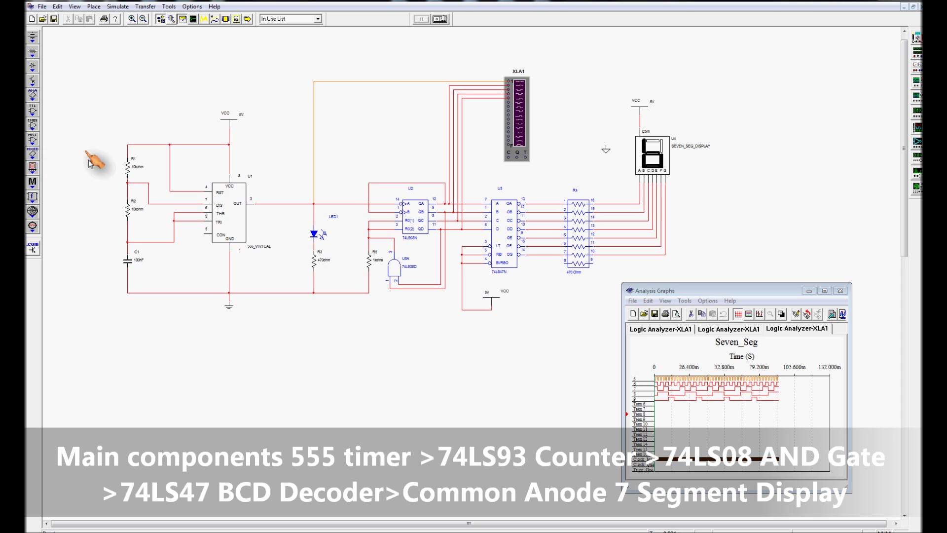
left_click(32, 168)
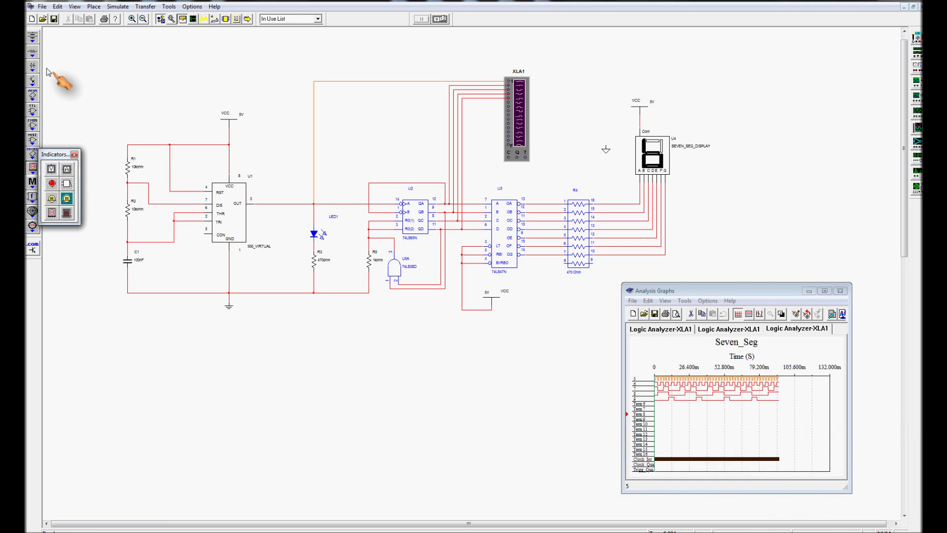
Close Indicators, glance at the Sources bin, and bring up the Basic parts bin.
left_click(74, 155)
left_click(32, 38)
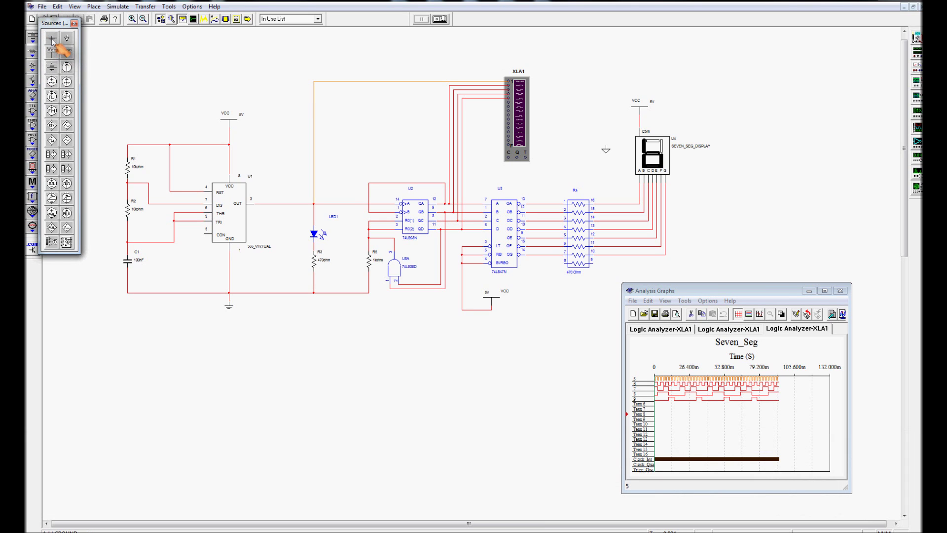
left_click(75, 23)
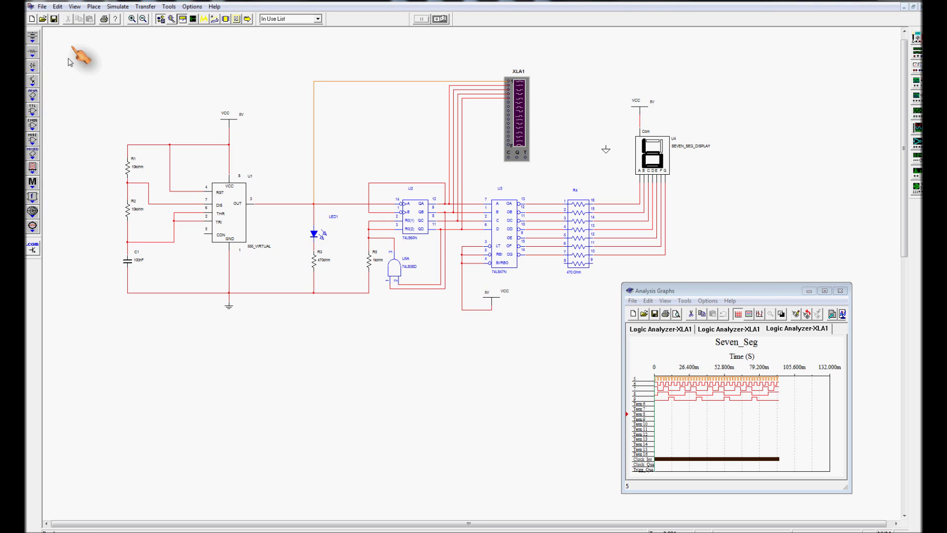
left_click(32, 52)
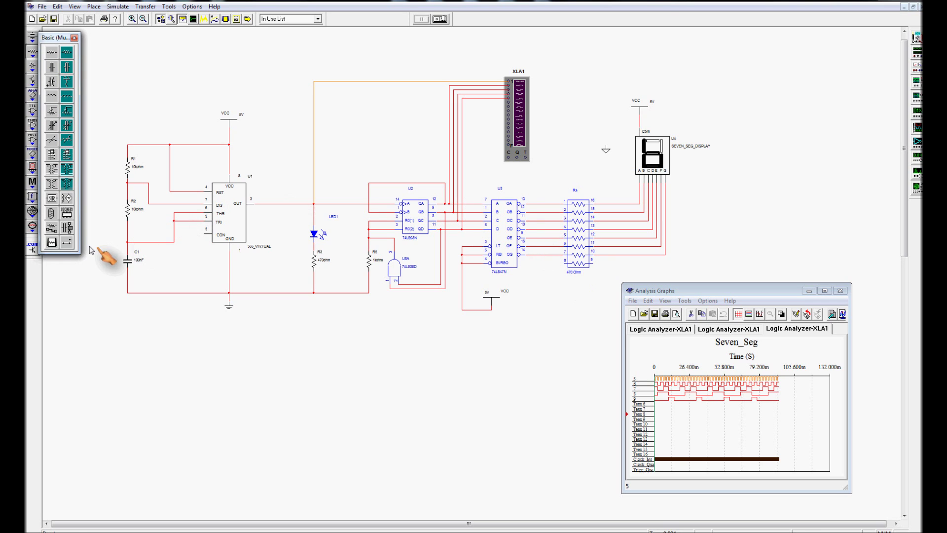
Preview the 2X8DIP resistor pack from RPACK and cancel its placement.
left_click(51, 242)
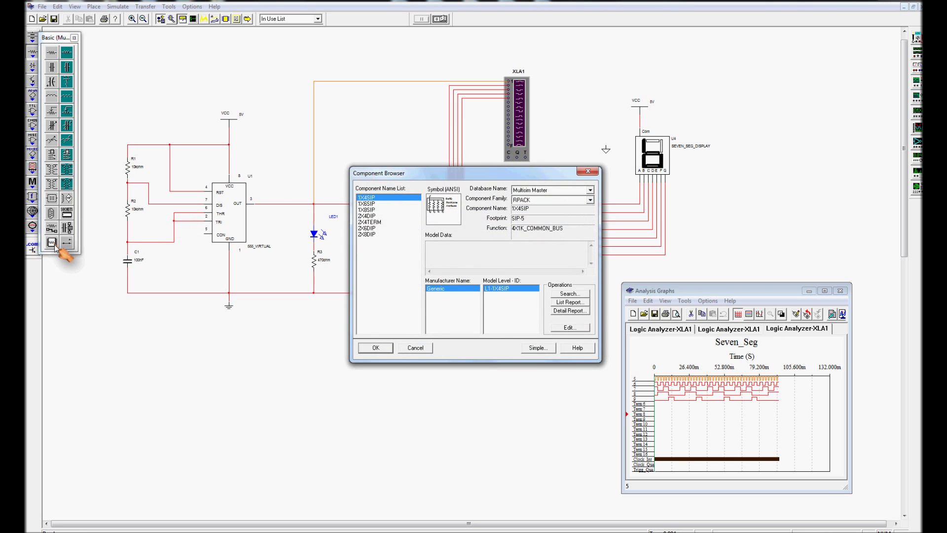
left_click(368, 234)
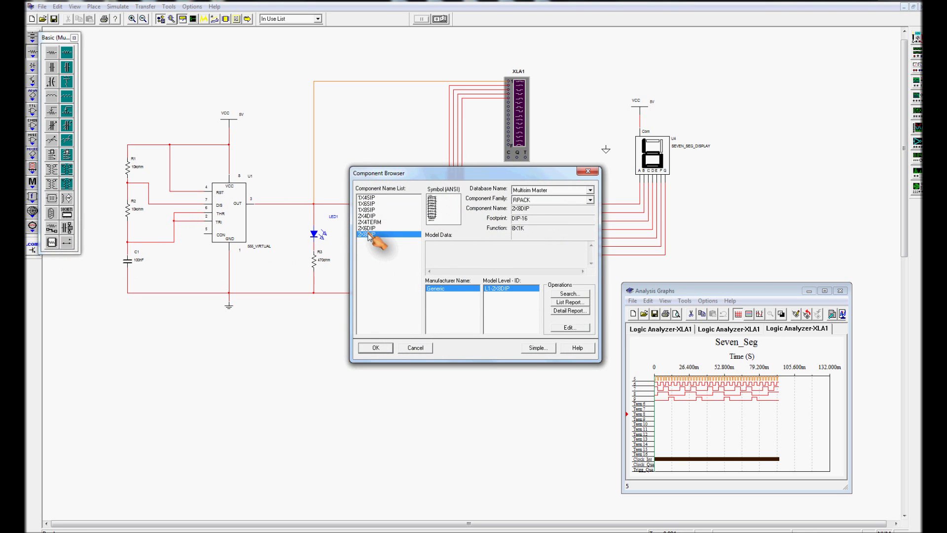
left_click(376, 347)
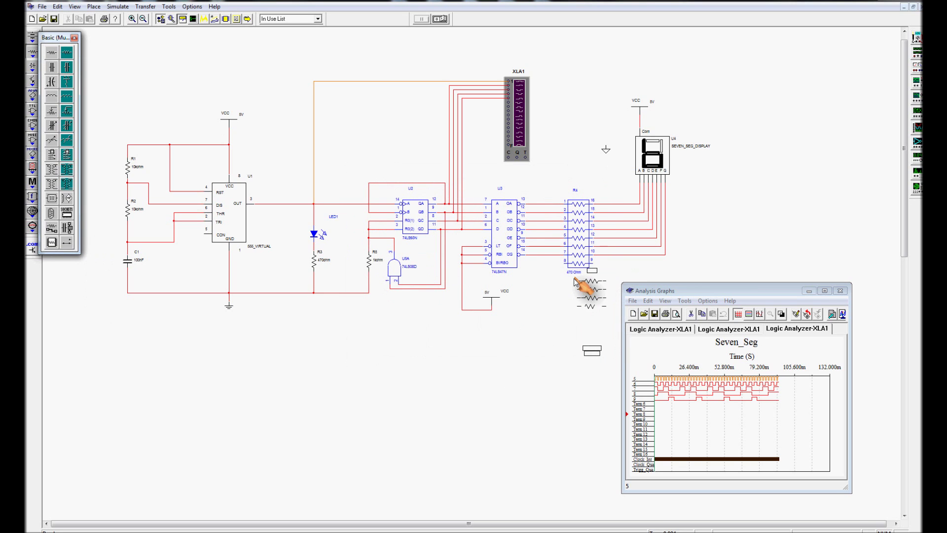
key("Escape")
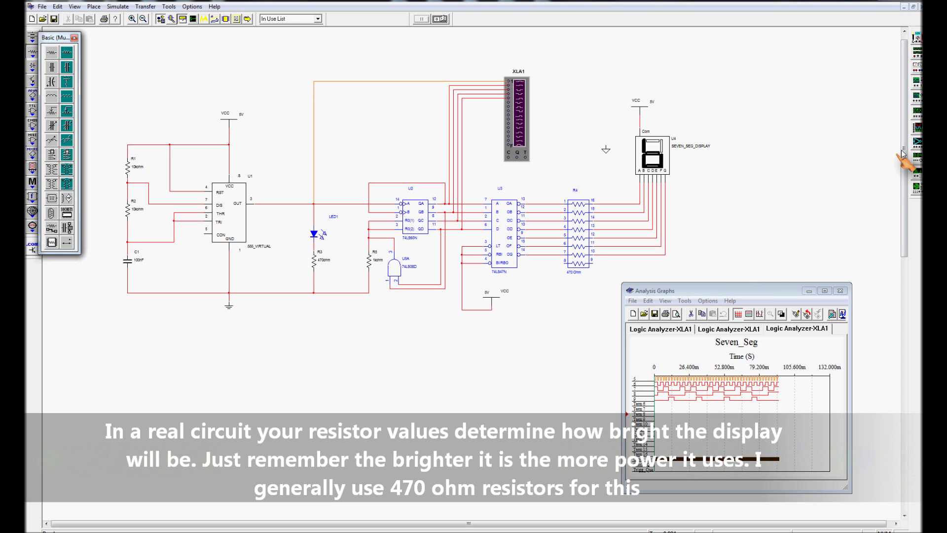
left_click(918, 130)
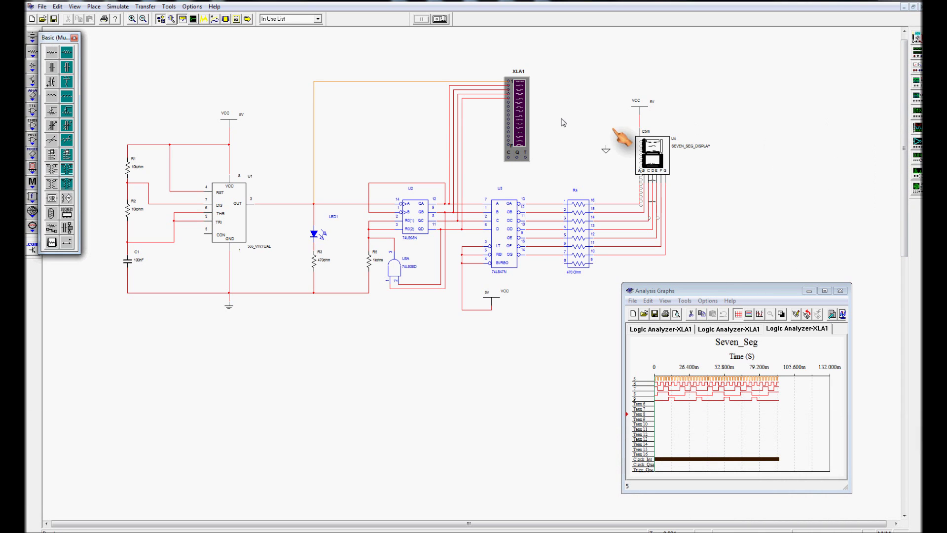
Place a second logic analyzer XLA2 above the display, then delete it.
left_click(556, 65)
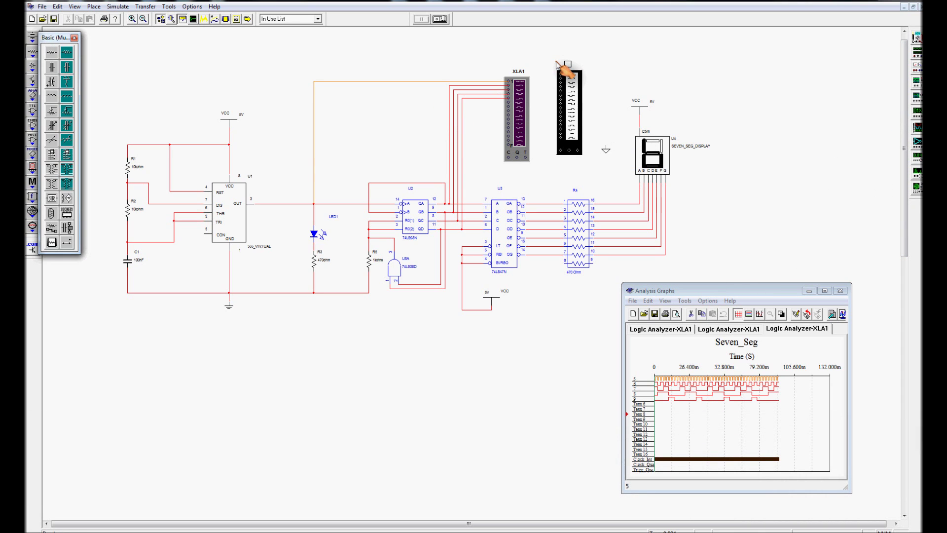
right_click(557, 64)
left_click(701, 75)
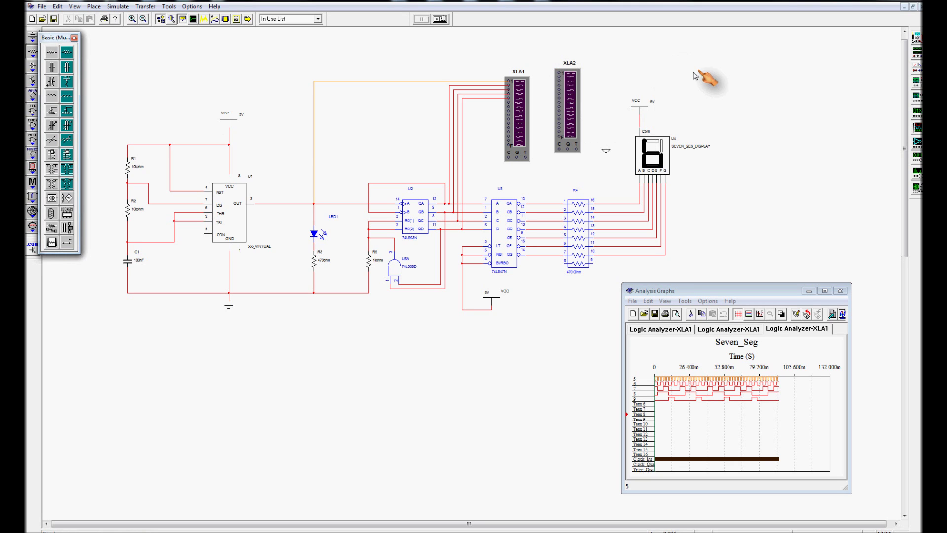
key("Delete")
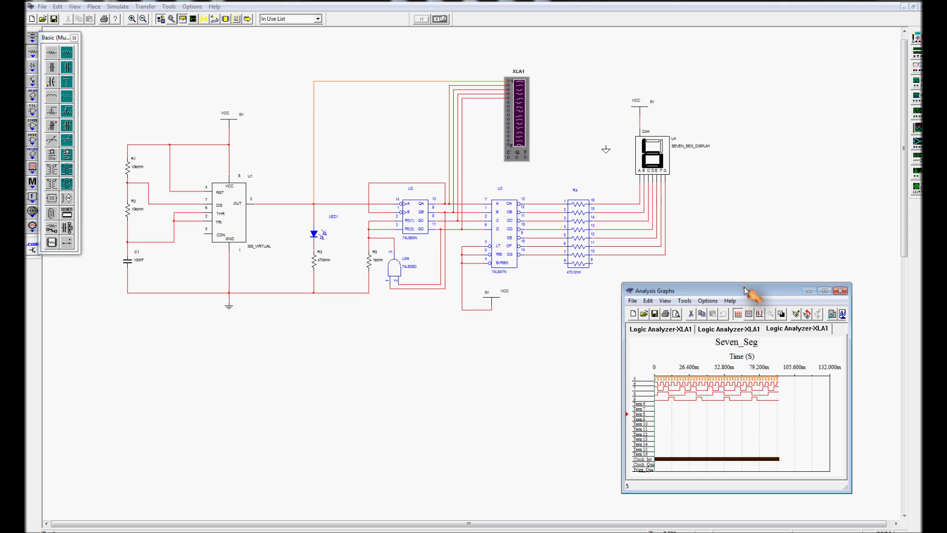
Nudge the Analysis Graphs window up and left, then close it.
left_click_drag(731, 291, 707, 282)
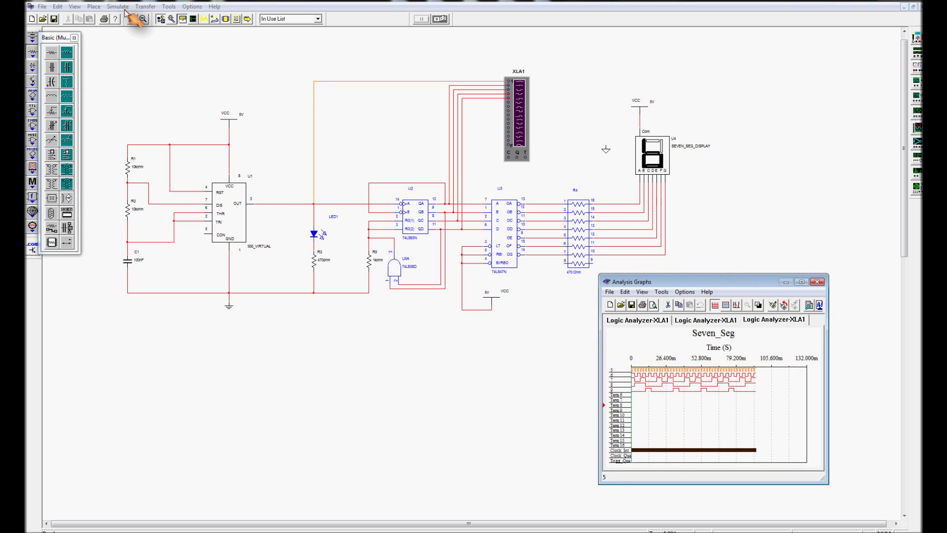
left_click(75, 6)
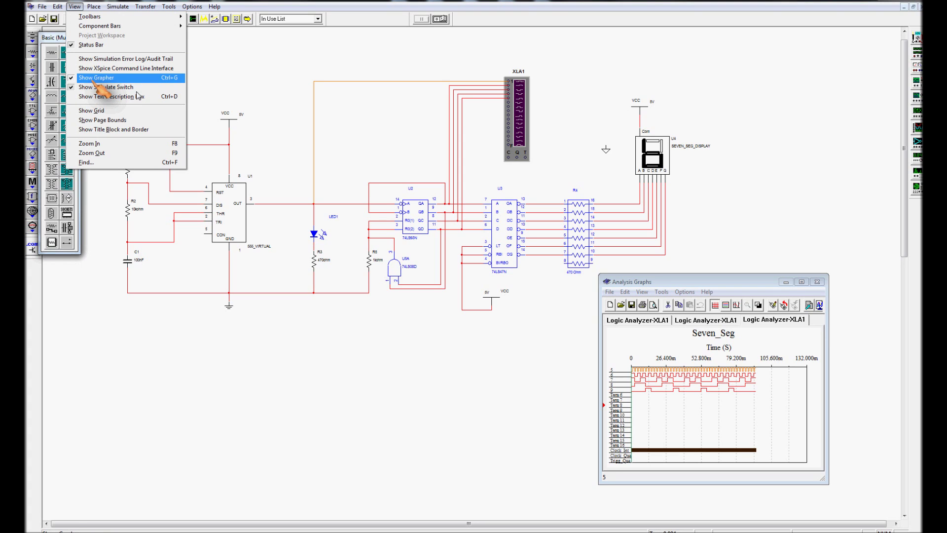
left_click(818, 281)
left_click(817, 282)
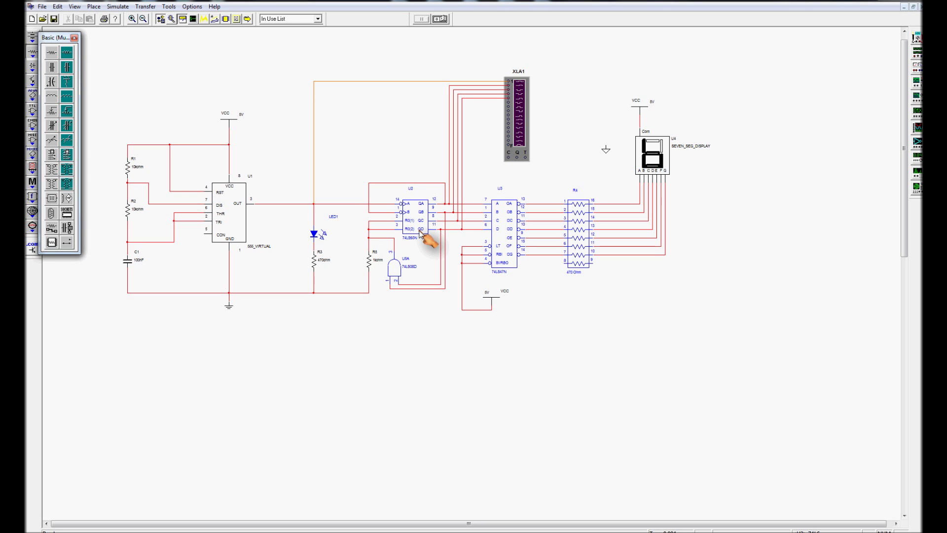
Open the 74LS93N counter U2's database entry and view its NO14 14-pin footprint mapping.
double_click(422, 233)
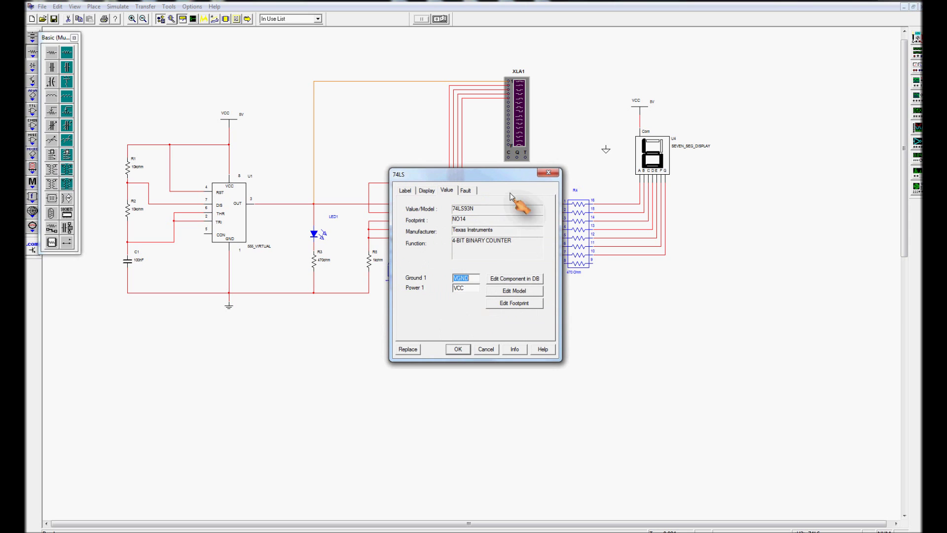
left_click_drag(509, 177, 472, 166)
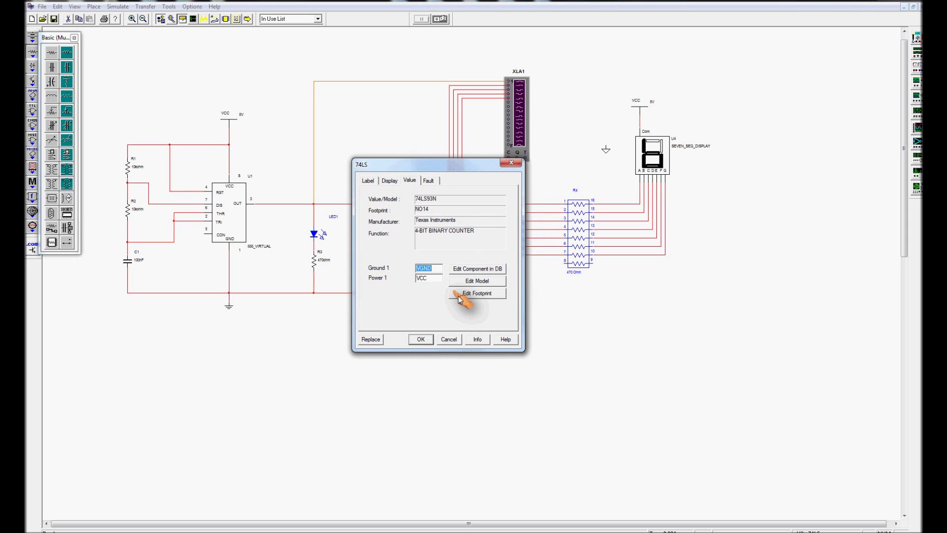
left_click(491, 269)
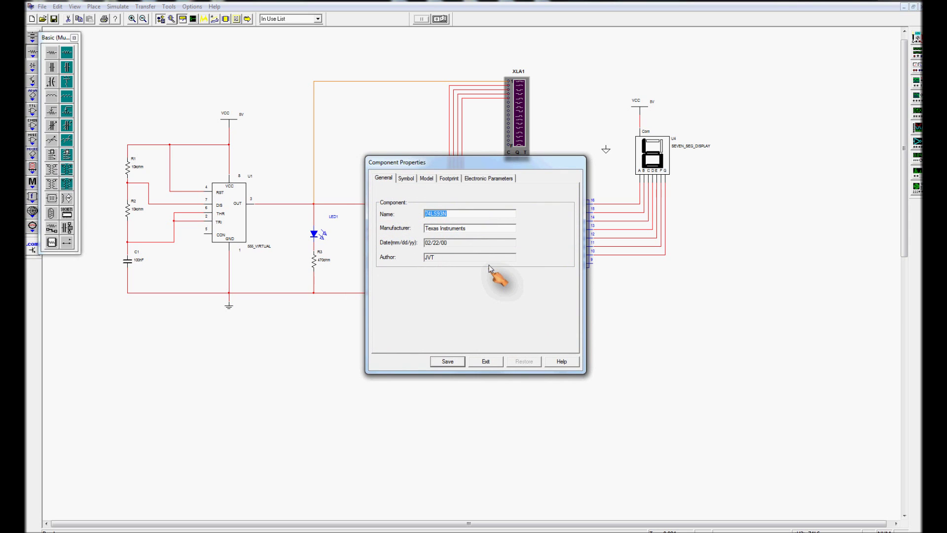
left_click(489, 177)
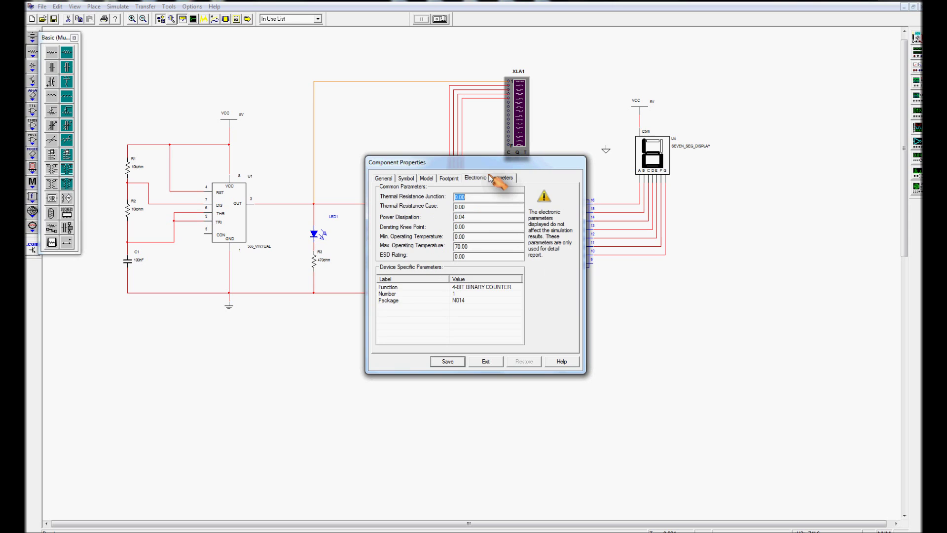
left_click(449, 178)
left_click_drag(573, 267, 570, 299)
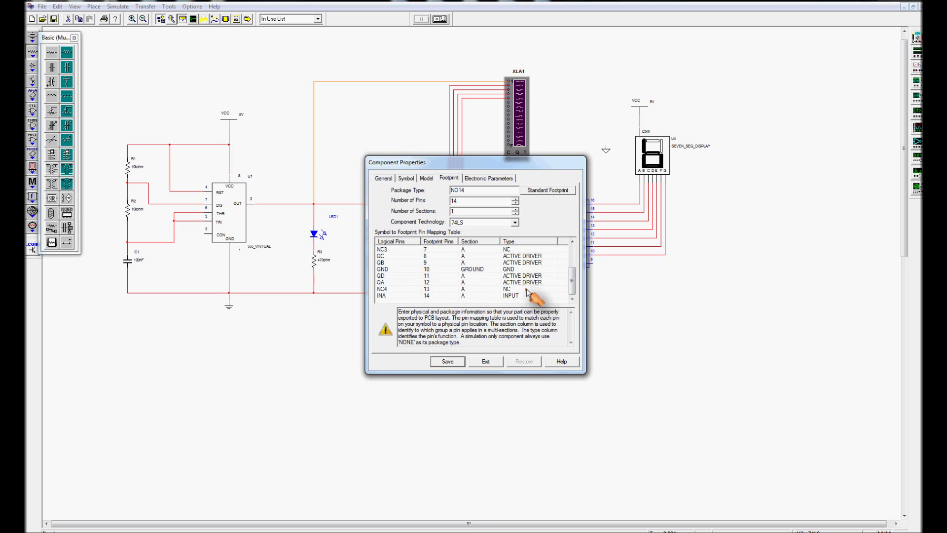